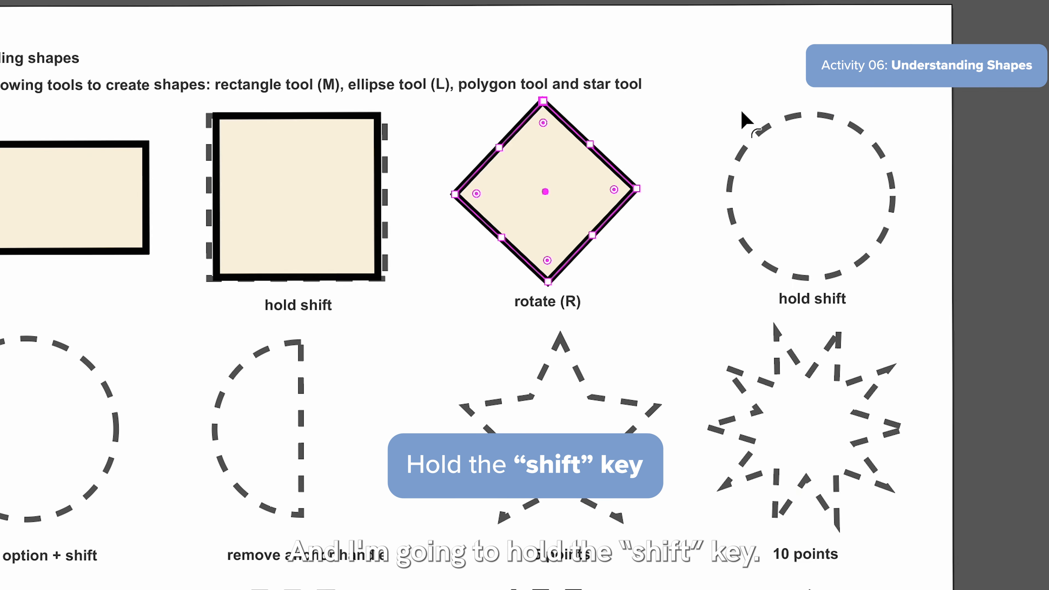
- Draw a circle over the "hold shift" outline and another, from its centre, over the "hold option + shift" outline
{"action": "left_click_drag", "start_coordinate": [734, 100], "coordinate": [896, 277]}
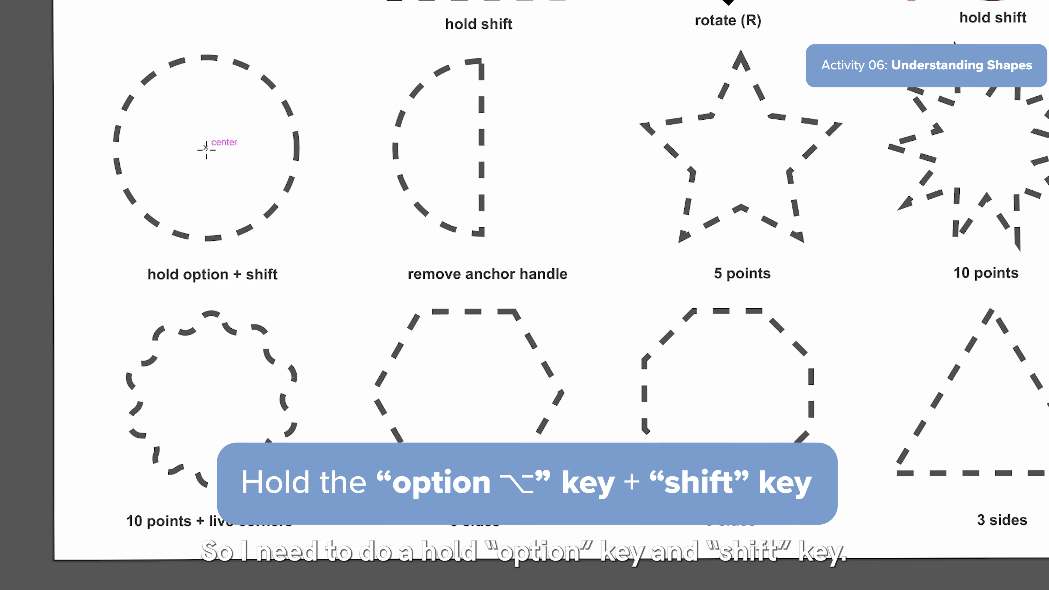
{"action": "left_click_drag", "start_coordinate": [205, 150], "coordinate": [300, 60]}
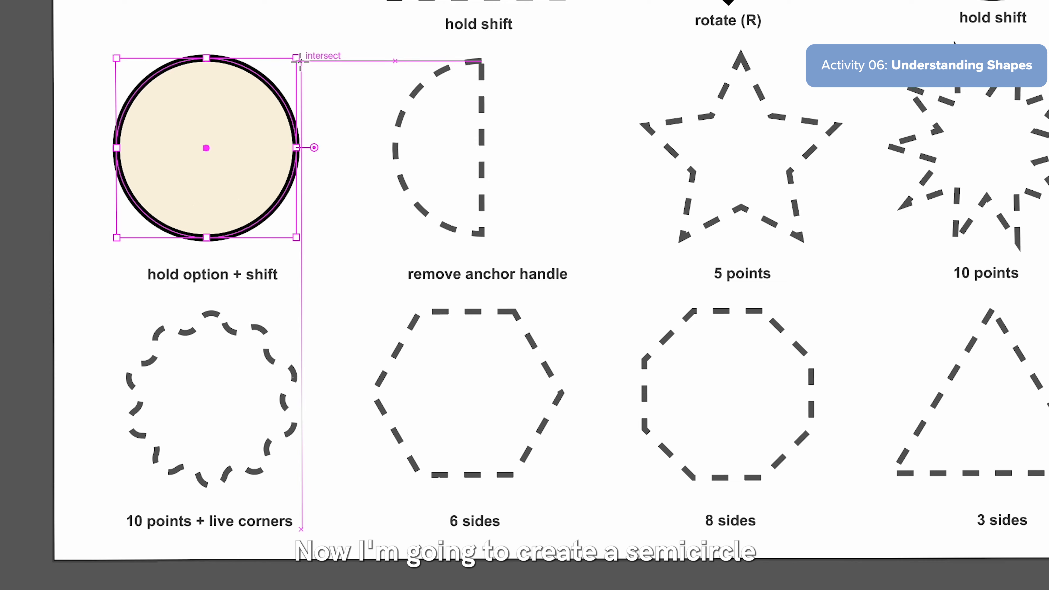
- Duplicate the centre-drawn circle onto the "remove anchor handle" outline and delete the copy's right anchor point
{"action": "key", "text": "v"}
{"action": "left_click_drag", "start_coordinate": [248, 110], "coordinate": [532, 116]}
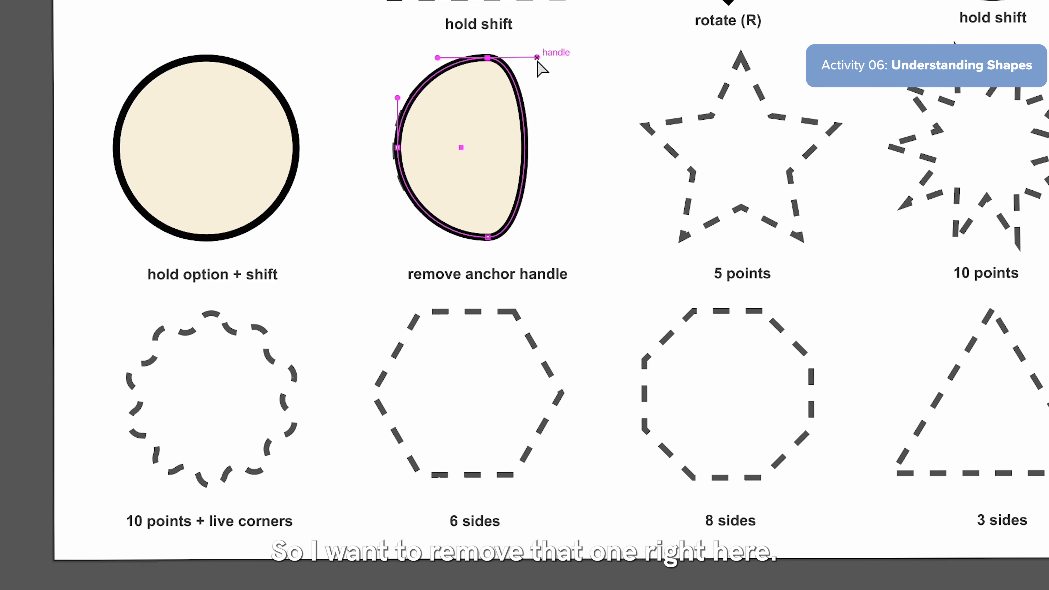
{"action": "key", "text": "super+z"}
{"action": "left_click", "coordinate": [580, 147]}
{"action": "key", "text": "Delete"}
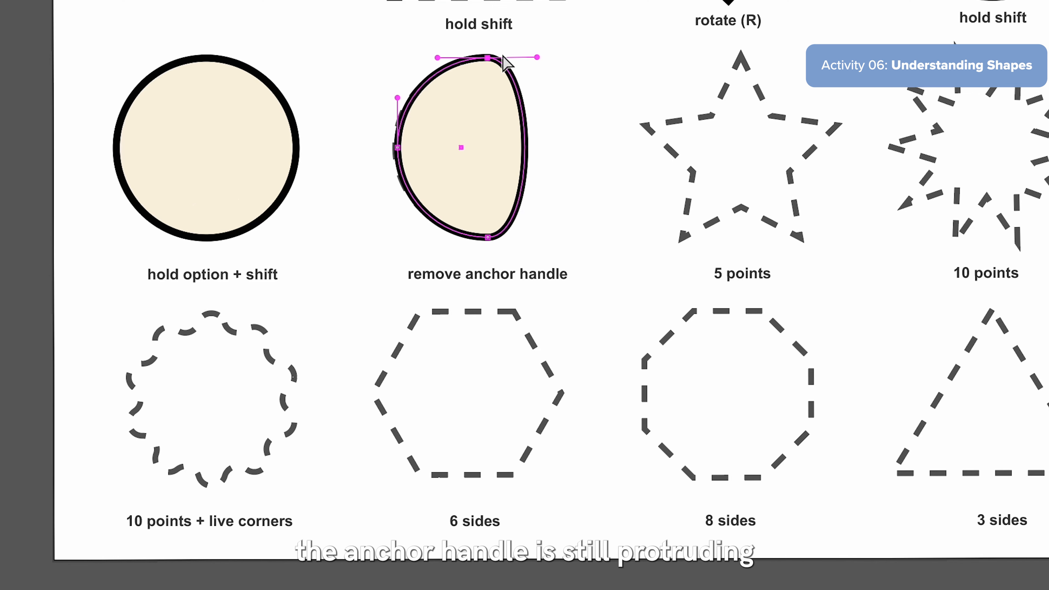
- Retract the outward handles of the copy's top and bottom anchors to form a semicircle with a straight right edge
{"action": "left_click", "coordinate": [538, 57]}
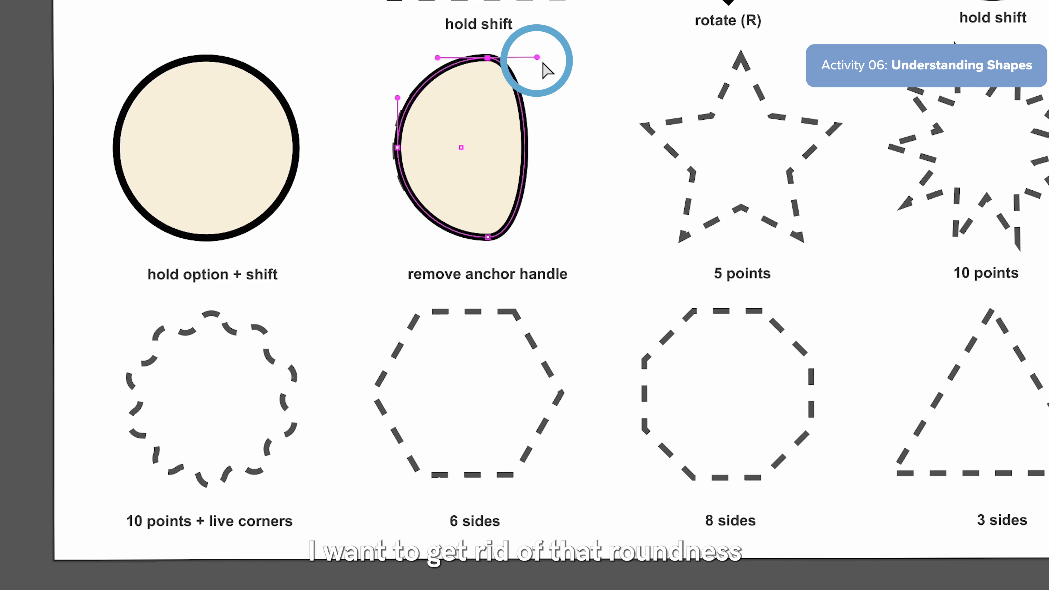
{"action": "left_click_drag", "start_coordinate": [536, 58], "coordinate": [488, 58]}
{"action": "left_click", "coordinate": [500, 234]}
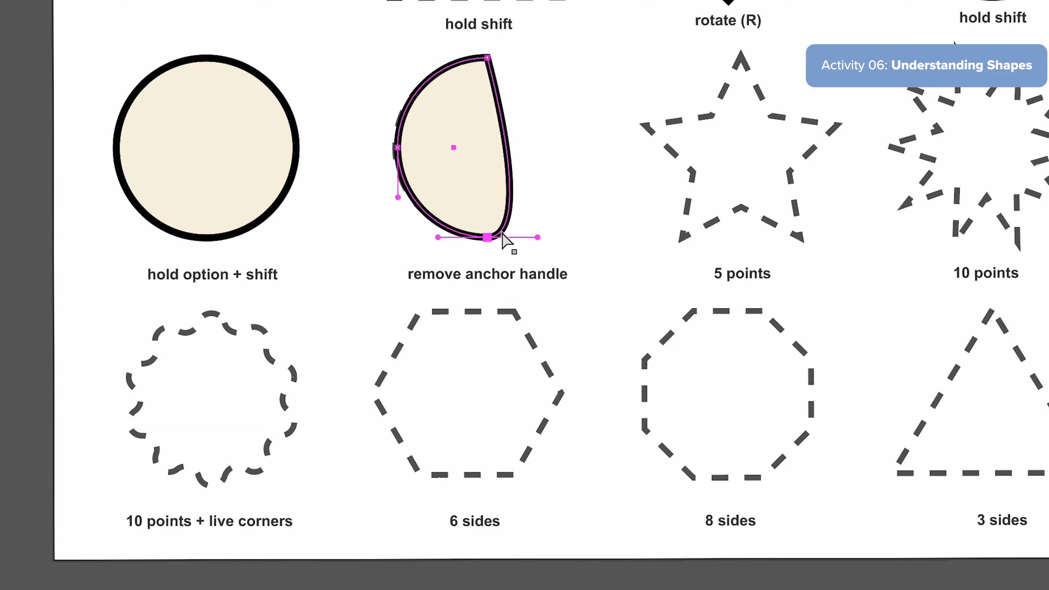
{"action": "left_click_drag", "start_coordinate": [536, 237], "coordinate": [488, 237]}
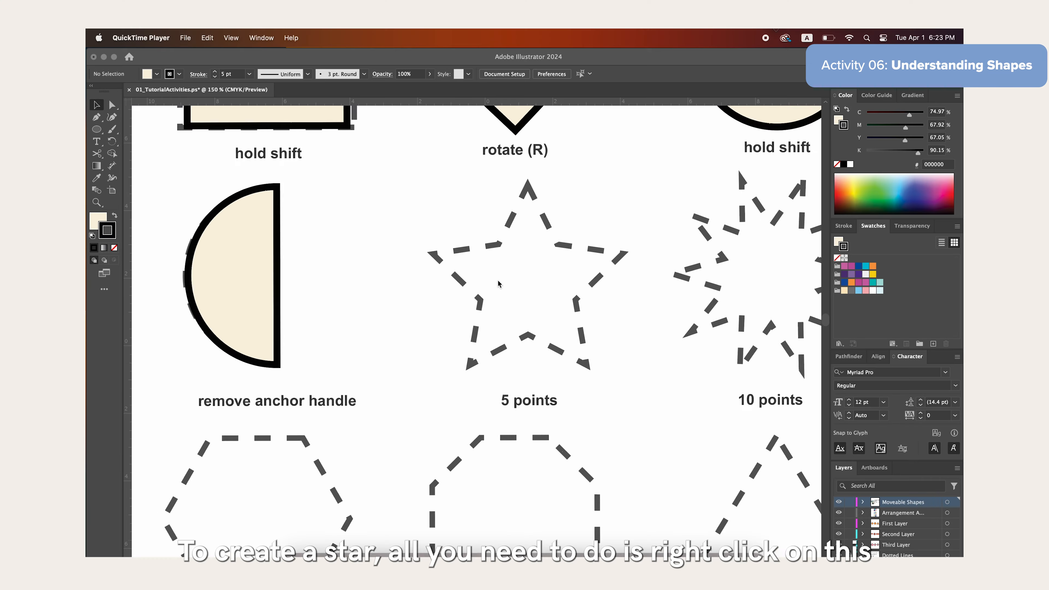
- Draw an upright five-point star from the centre of the "5 points" outline with the Star tool
{"action": "scroll", "coordinate": [497, 283], "scroll_direction": "down", "scroll_amount": 2}
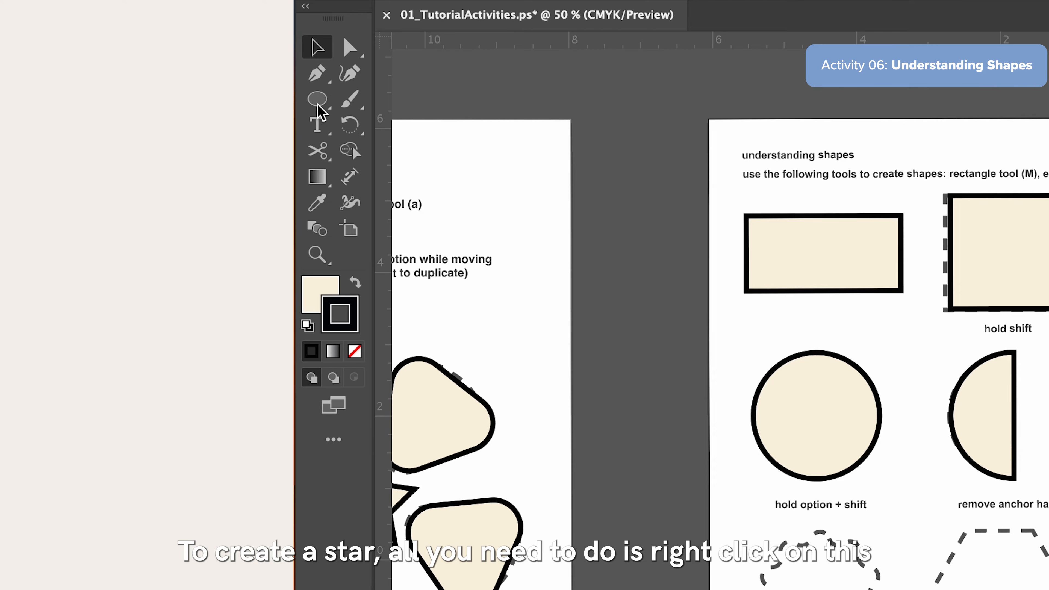
{"action": "left_click", "coordinate": [329, 99]}
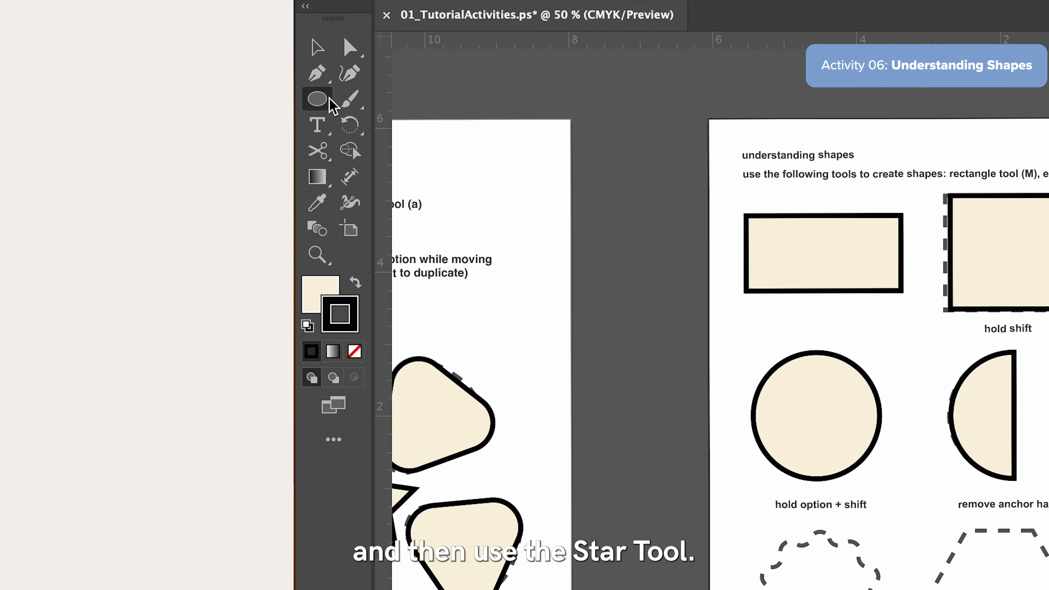
{"action": "left_click", "coordinate": [330, 100]}
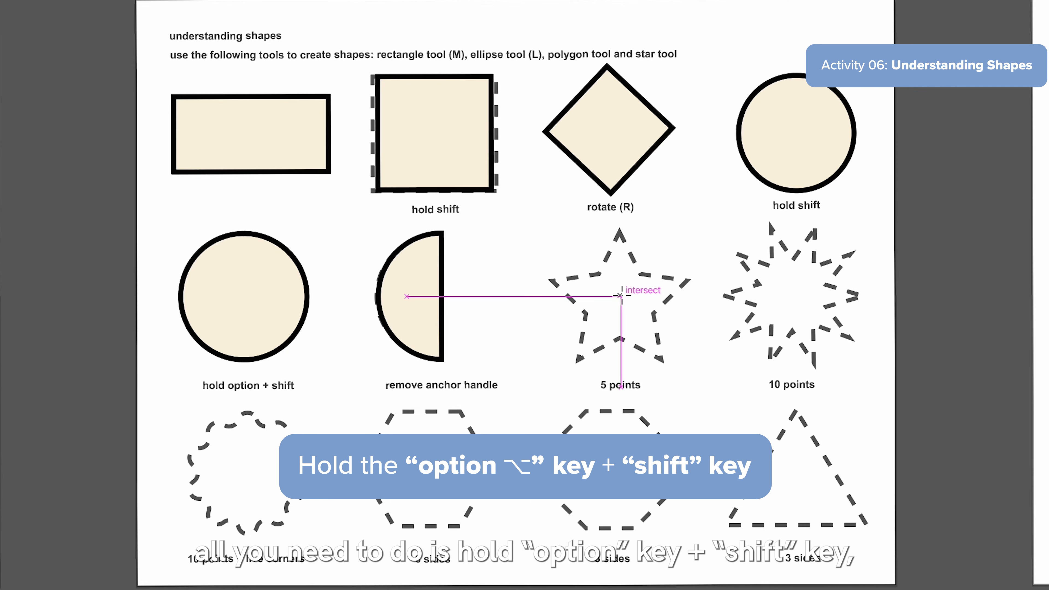
{"action": "left_click_drag", "start_coordinate": [620, 296], "coordinate": [693, 248]}
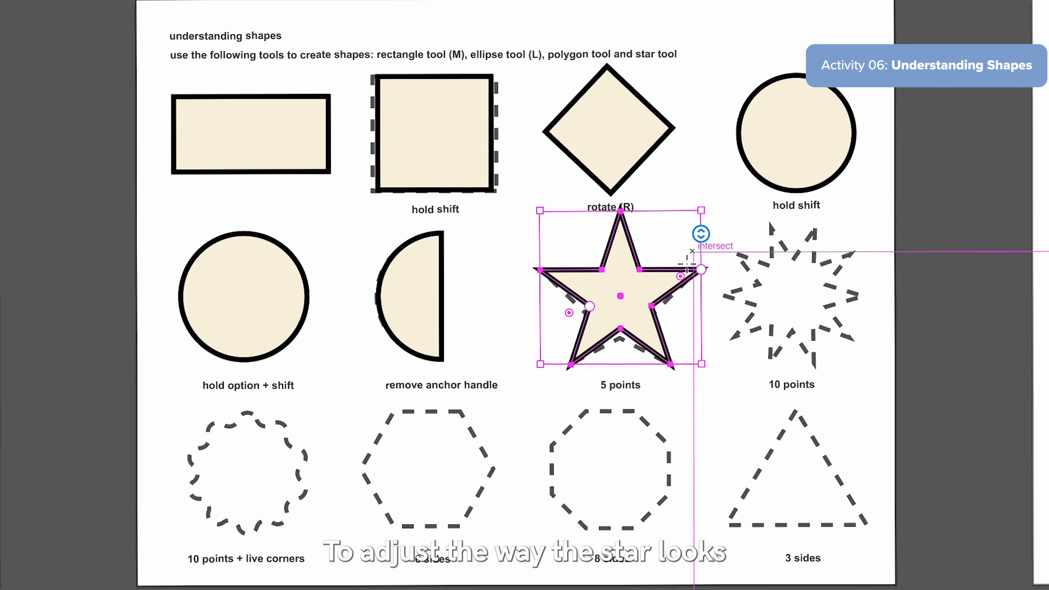
- Move the five-point star's individual tips and inner corners to match the dashed outline, and deselect it
{"action": "scroll", "coordinate": [647, 353], "scroll_direction": "up", "scroll_amount": 5}
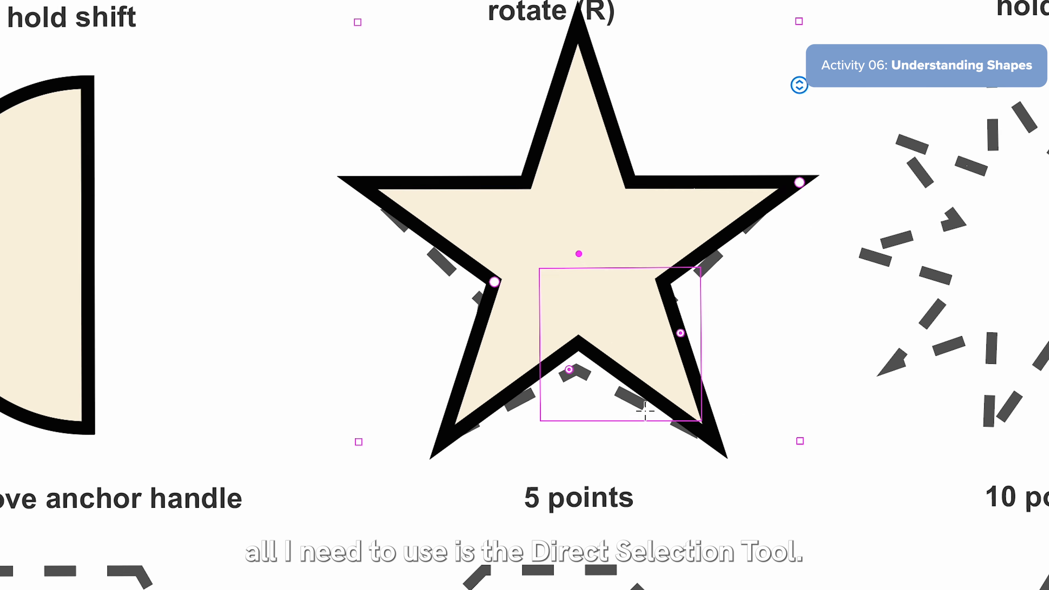
{"action": "key", "text": "a"}
{"action": "left_click_drag", "start_coordinate": [586, 367], "coordinate": [585, 393]}
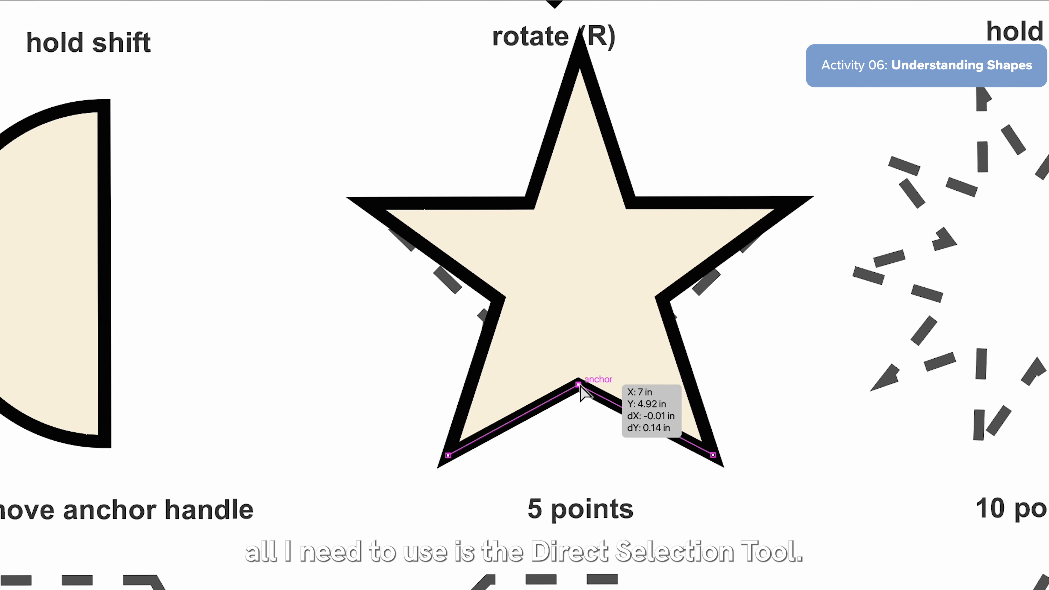
{"action": "left_click_drag", "start_coordinate": [497, 296], "coordinate": [494, 312]}
{"action": "left_click_drag", "start_coordinate": [366, 204], "coordinate": [397, 235]}
{"action": "left_click_drag", "start_coordinate": [496, 179], "coordinate": [487, 153]}
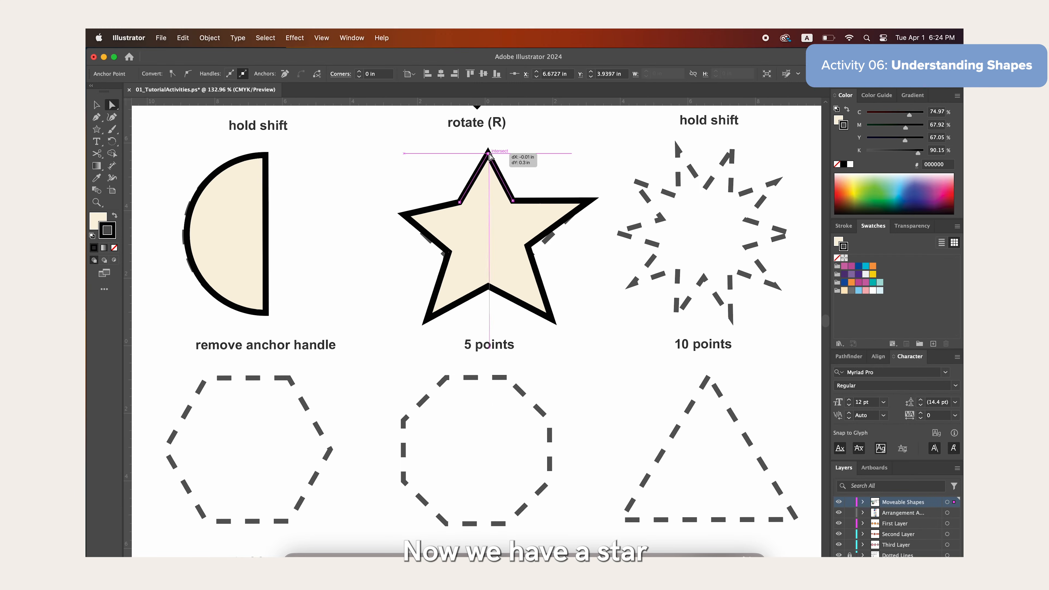
{"action": "left_click_drag", "start_coordinate": [591, 202], "coordinate": [573, 215]}
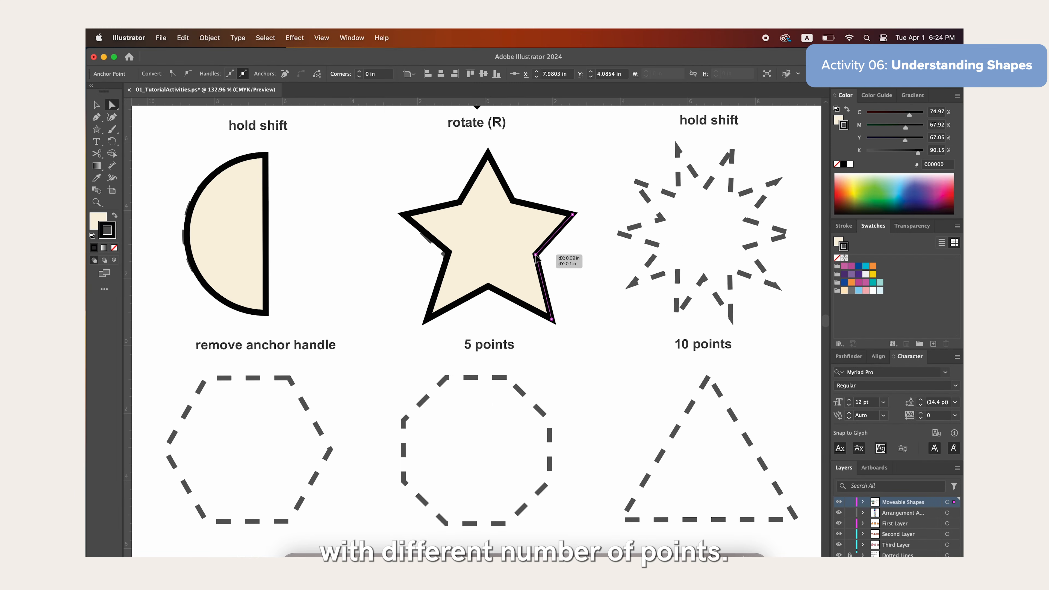
{"action": "left_click_drag", "start_coordinate": [448, 253], "coordinate": [446, 258]}
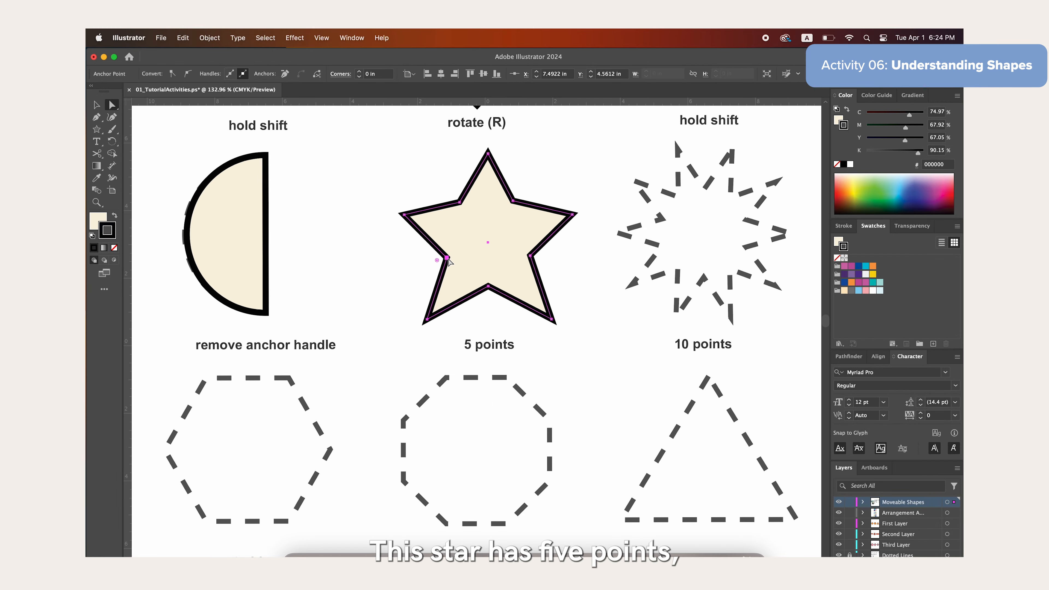
{"action": "key", "text": "v"}
{"action": "key", "text": "a"}
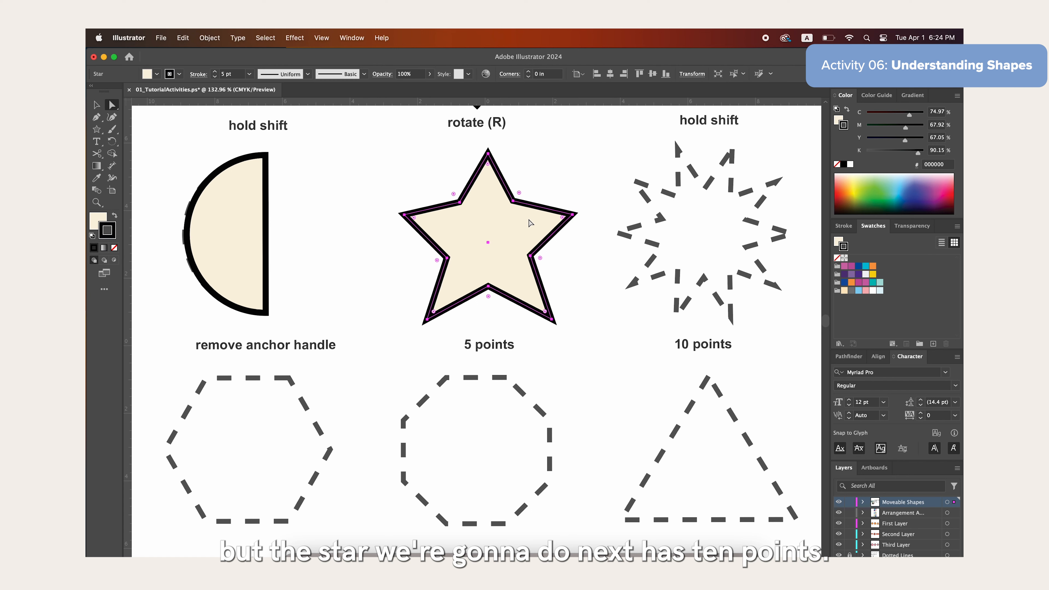
{"action": "mouse_move", "coordinate": [511, 200]}
{"action": "left_mouse_down"}
{"action": "mouse_move", "coordinate": [500, 221]}
{"action": "mouse_move", "coordinate": [515, 206]}
{"action": "left_mouse_up"}
{"action": "key", "text": "v"}
{"action": "left_click", "coordinate": [599, 196]}
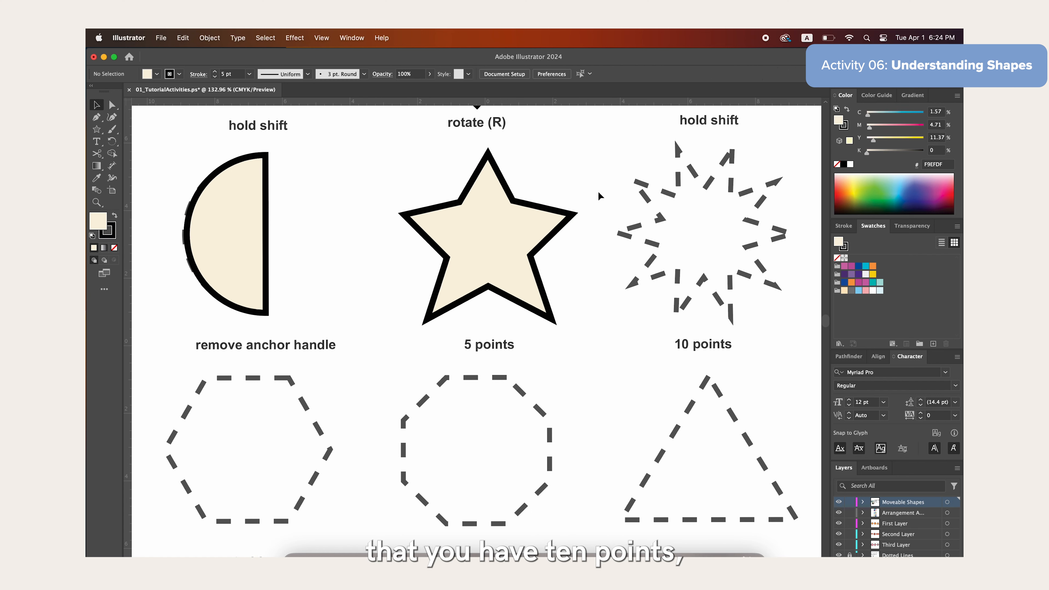
- Create a star with 10 points near the "10 points" outline using exact Star tool settings
{"action": "scroll", "coordinate": [460, 194], "scroll_direction": "right", "scroll_amount": 5}
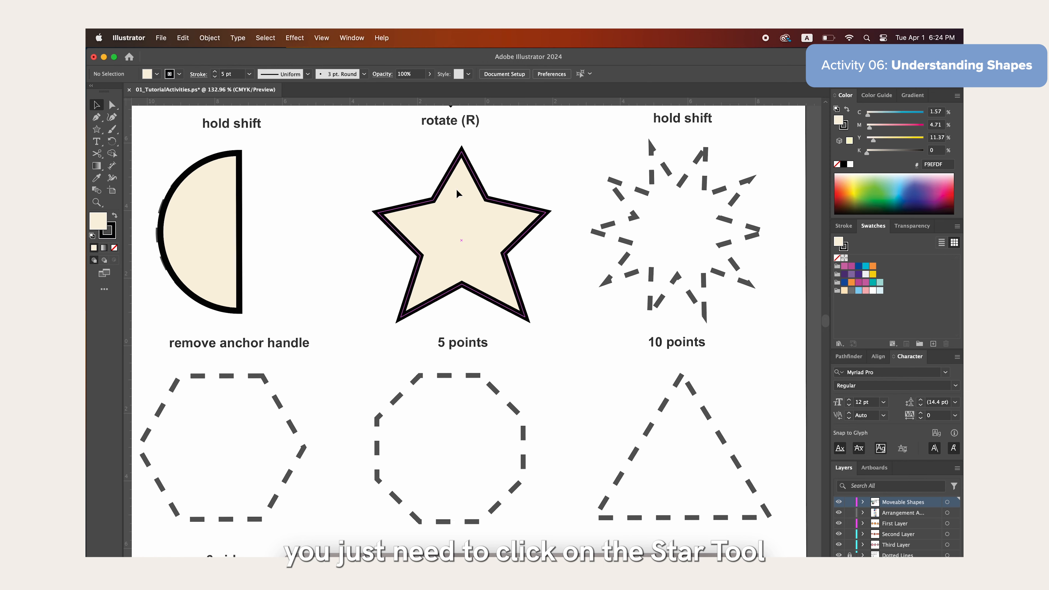
{"action": "left_click", "coordinate": [96, 129]}
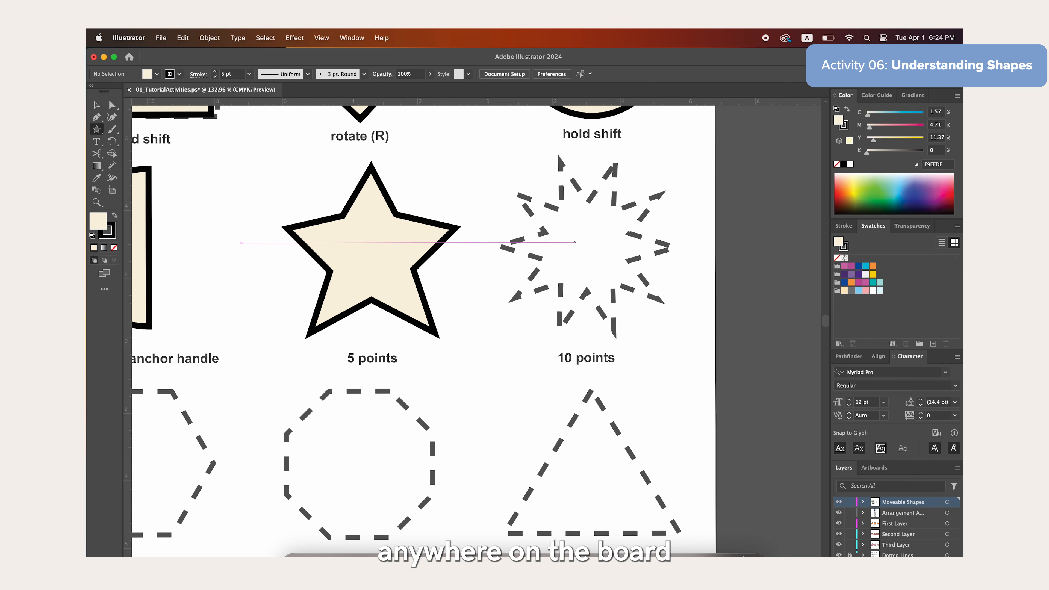
{"action": "left_click", "coordinate": [683, 229]}
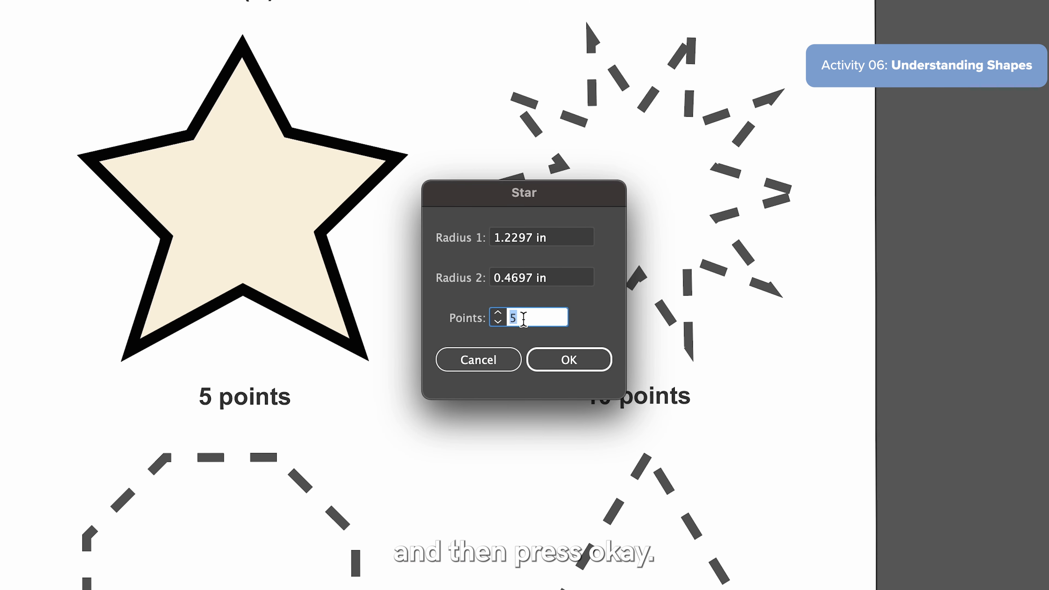
{"action": "left_click", "coordinate": [553, 359]}
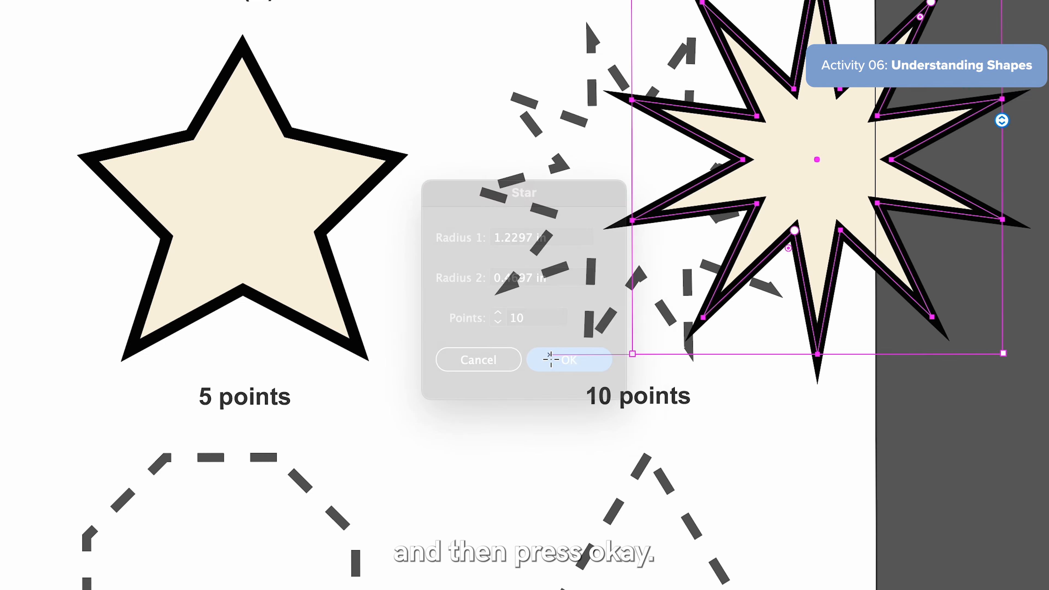
- Move, rotate and resize the ten-point star to fit the dashed "10 points" outline, and deselect it
{"action": "left_click_drag", "start_coordinate": [827, 183], "coordinate": [673, 212]}
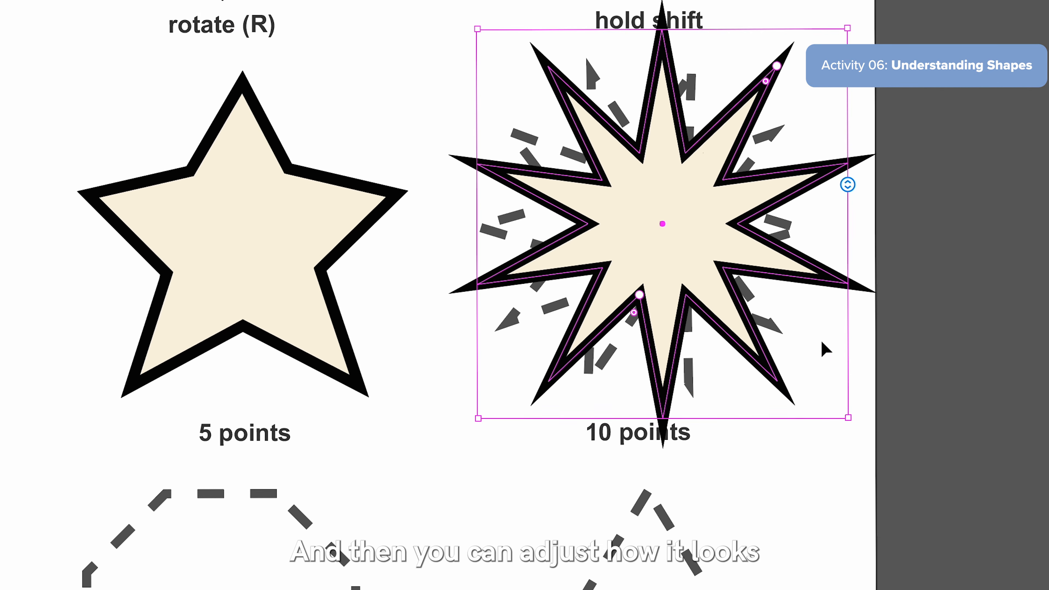
{"action": "left_click_drag", "start_coordinate": [850, 442], "coordinate": [786, 225]}
{"action": "left_click_drag", "start_coordinate": [830, 389], "coordinate": [812, 365]}
{"action": "left_click_drag", "start_coordinate": [698, 256], "coordinate": [702, 279]}
{"action": "left_click_drag", "start_coordinate": [859, 400], "coordinate": [862, 388]}
{"action": "left_click_drag", "start_coordinate": [698, 272], "coordinate": [705, 272]}
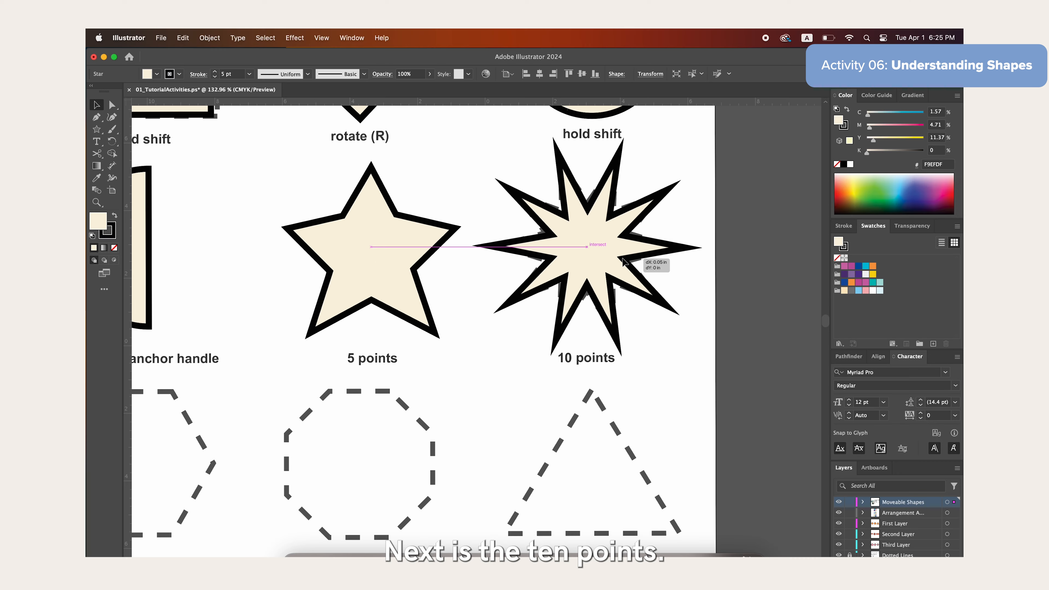
{"action": "left_click_drag", "start_coordinate": [622, 259], "coordinate": [620, 259]}
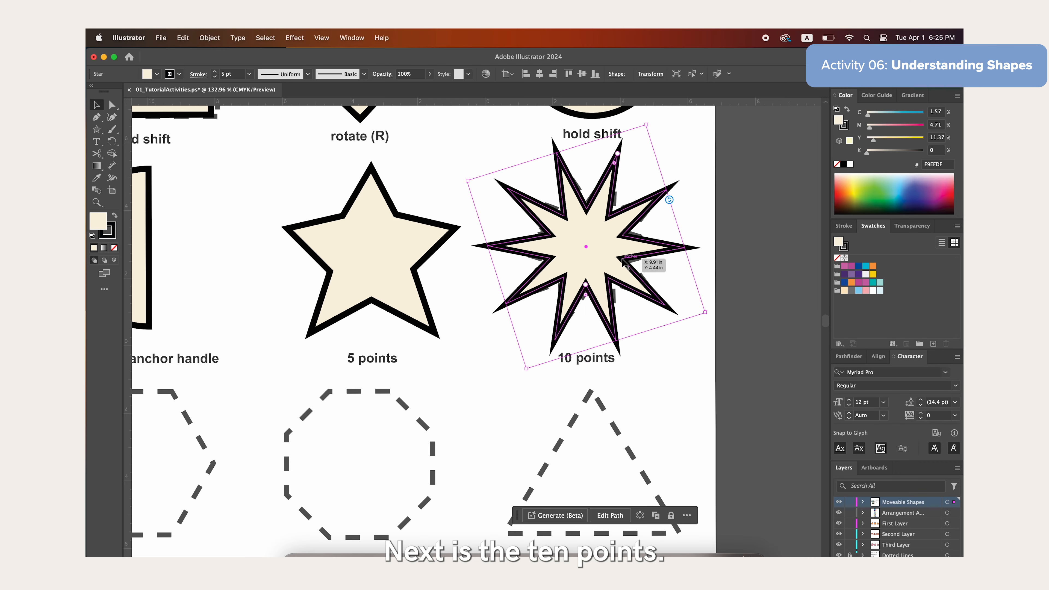
{"action": "left_click", "coordinate": [721, 283]}
- Duplicate the ten-point star onto the "10 points + live corners" outline
{"action": "scroll", "coordinate": [721, 282], "scroll_direction": "down", "scroll_amount": 10}
{"action": "scroll", "coordinate": [518, 314], "scroll_direction": "left", "scroll_amount": 4}
{"action": "left_click_drag", "start_coordinate": [735, 261], "coordinate": [491, 338]}
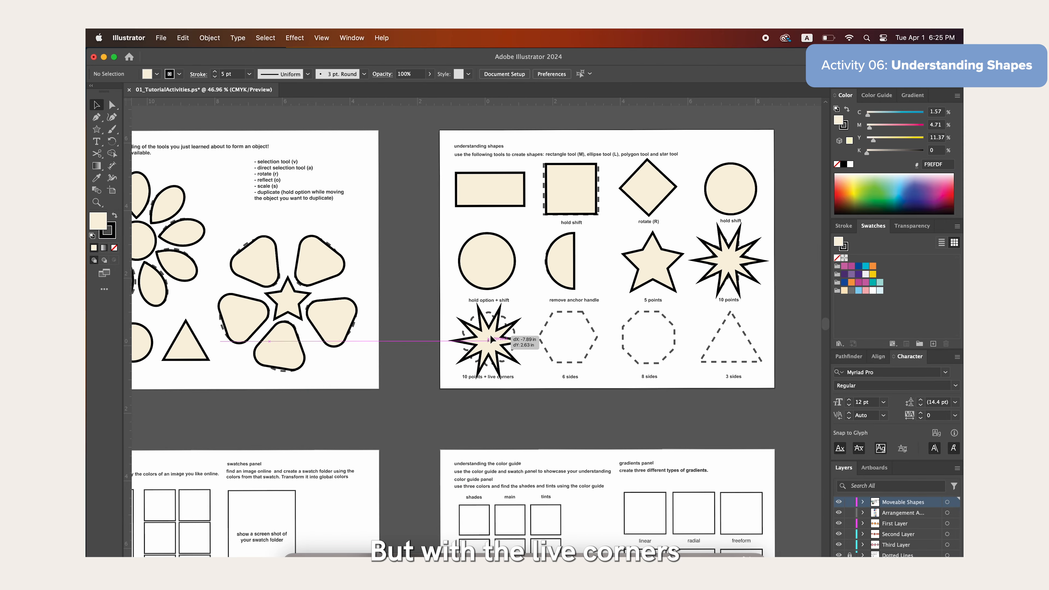
- Round all corners of the duplicated star into a wavy flower shape using its live corners
{"action": "scroll", "coordinate": [491, 338], "scroll_direction": "up", "scroll_amount": 2}
{"action": "scroll", "coordinate": [491, 337], "scroll_direction": "up", "scroll_amount": 15}
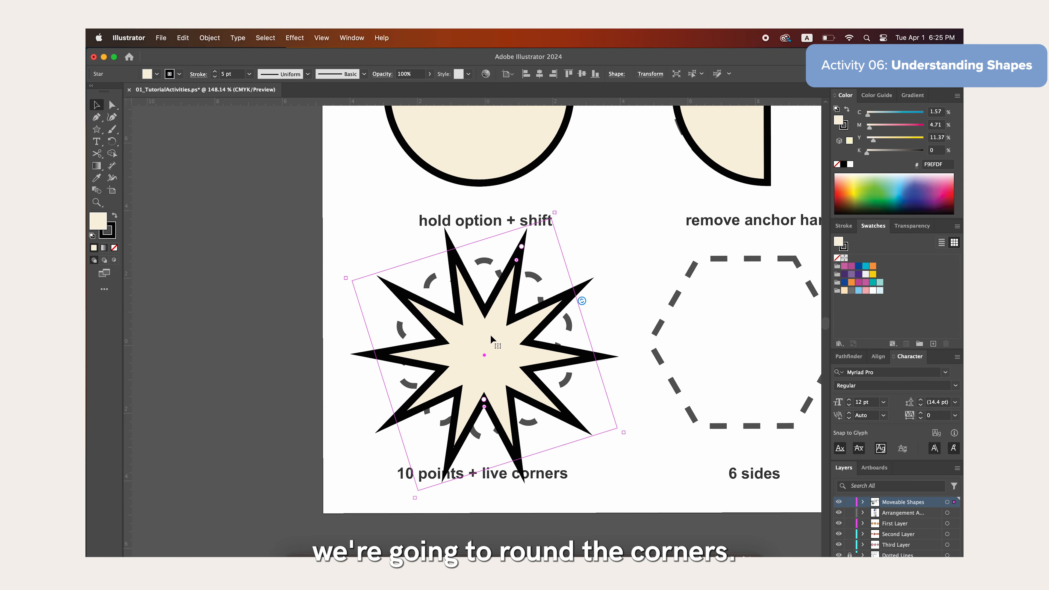
{"action": "key", "text": "a"}
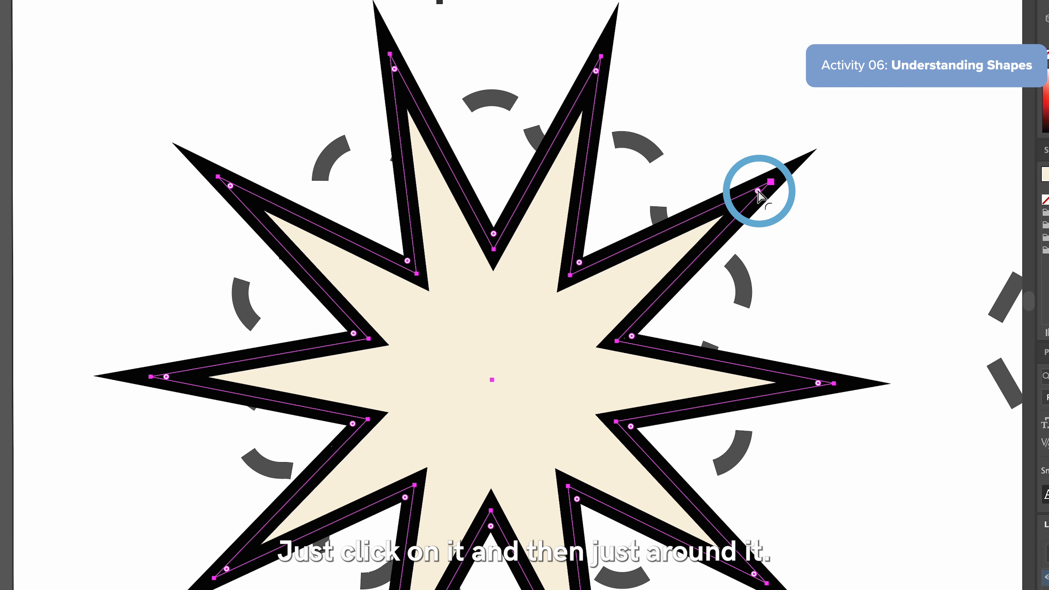
{"action": "left_click_drag", "start_coordinate": [759, 195], "coordinate": [633, 278]}
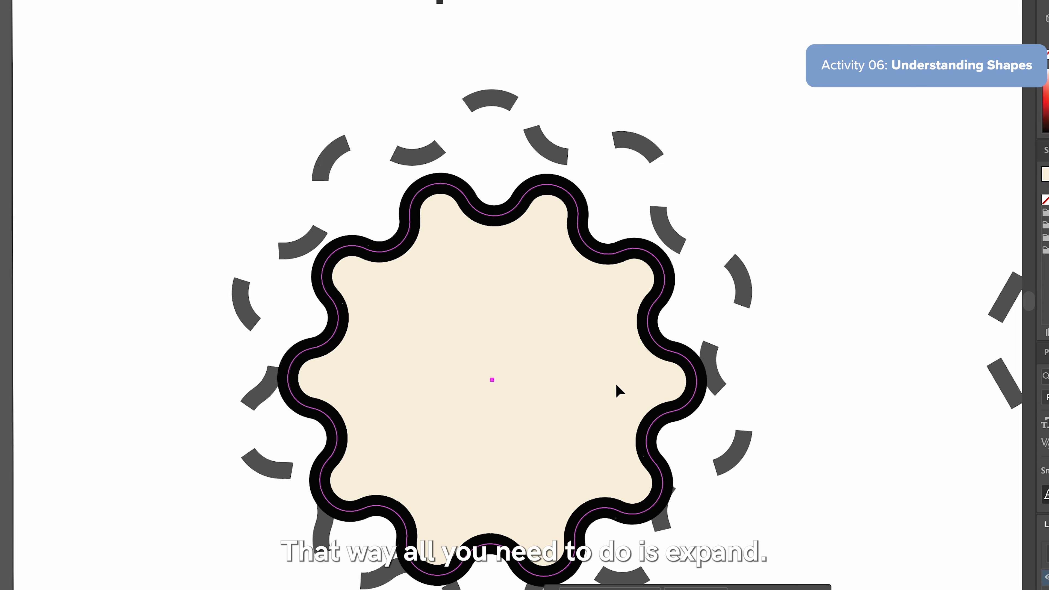
- Enlarge the rounded star over its dashed outline and readjust its corner rounding
{"action": "left_click_drag", "start_coordinate": [620, 392], "coordinate": [590, 338]}
{"action": "scroll", "coordinate": [745, 441], "scroll_direction": "down", "scroll_amount": 1}
{"action": "mouse_move", "coordinate": [886, 502]}
{"action": "left_mouse_down"}
{"action": "mouse_move", "coordinate": [1002, 583]}
{"action": "mouse_move", "coordinate": [1048, 589]}
{"action": "left_mouse_up"}
{"action": "left_click_drag", "start_coordinate": [702, 399], "coordinate": [628, 370]}
{"action": "key", "text": "a"}
{"action": "left_click_drag", "start_coordinate": [701, 152], "coordinate": [660, 168]}
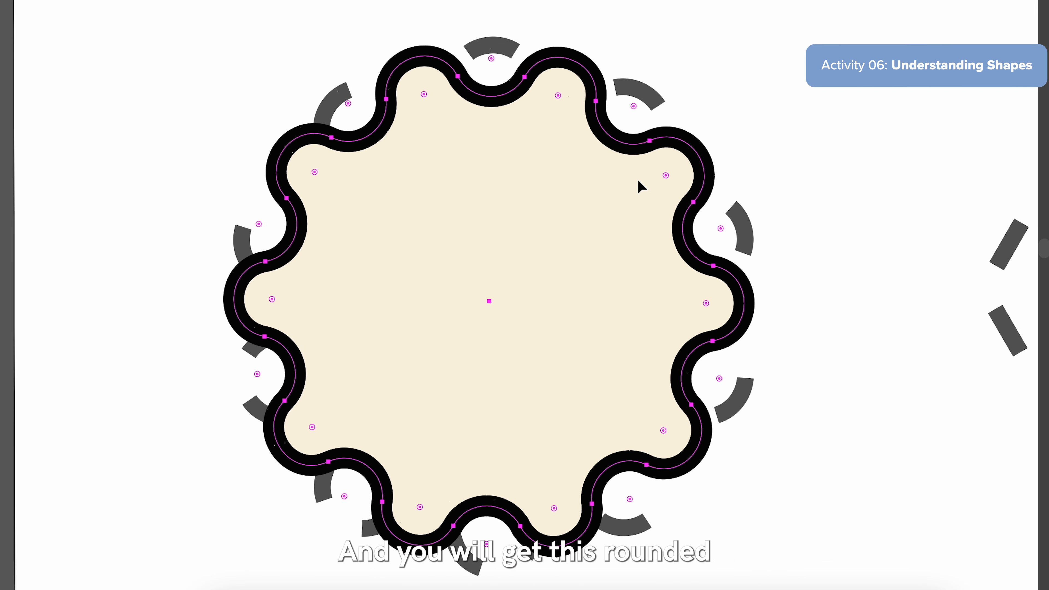
- Rotate the rounded star to line its lobes up with the dashed outline and nudge it into place
{"action": "key", "text": "r"}
{"action": "mouse_move", "coordinate": [571, 218]}
{"action": "left_mouse_down"}
{"action": "mouse_move", "coordinate": [616, 136]}
{"action": "mouse_move", "coordinate": [604, 125]}
{"action": "left_mouse_up"}
{"action": "key", "text": "v"}
{"action": "left_click_drag", "start_coordinate": [567, 157], "coordinate": [571, 170]}
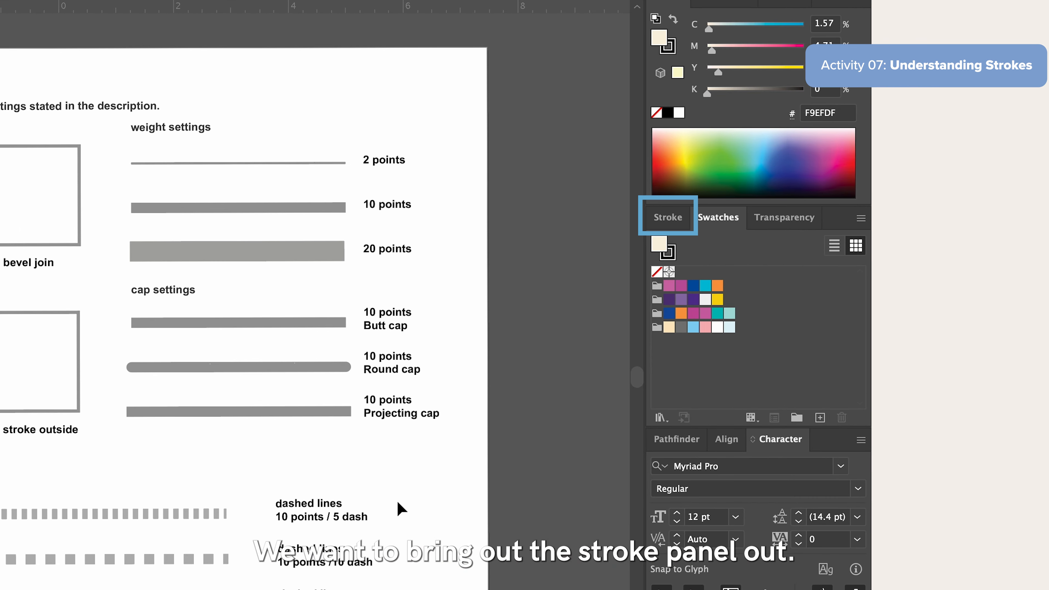
- Detach the Stroke panel beside the stroke exercise artboard and expand it to show all its options
{"action": "mouse_move", "coordinate": [665, 217]}
{"action": "left_mouse_down"}
{"action": "mouse_move", "coordinate": [470, 199]}
{"action": "mouse_move", "coordinate": [425, 180]}
{"action": "left_mouse_up"}
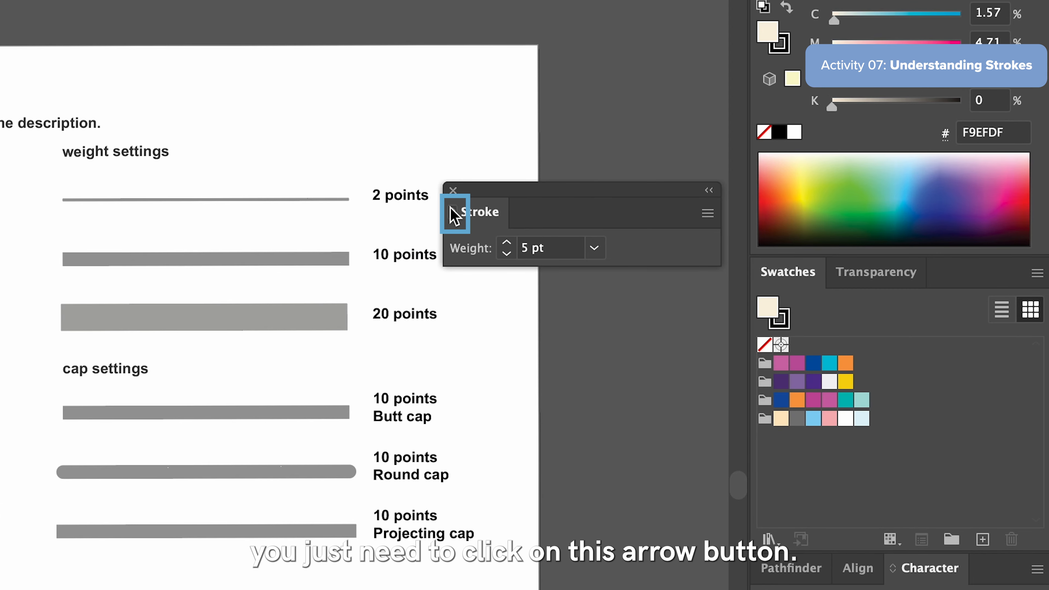
{"action": "left_click", "coordinate": [453, 215]}
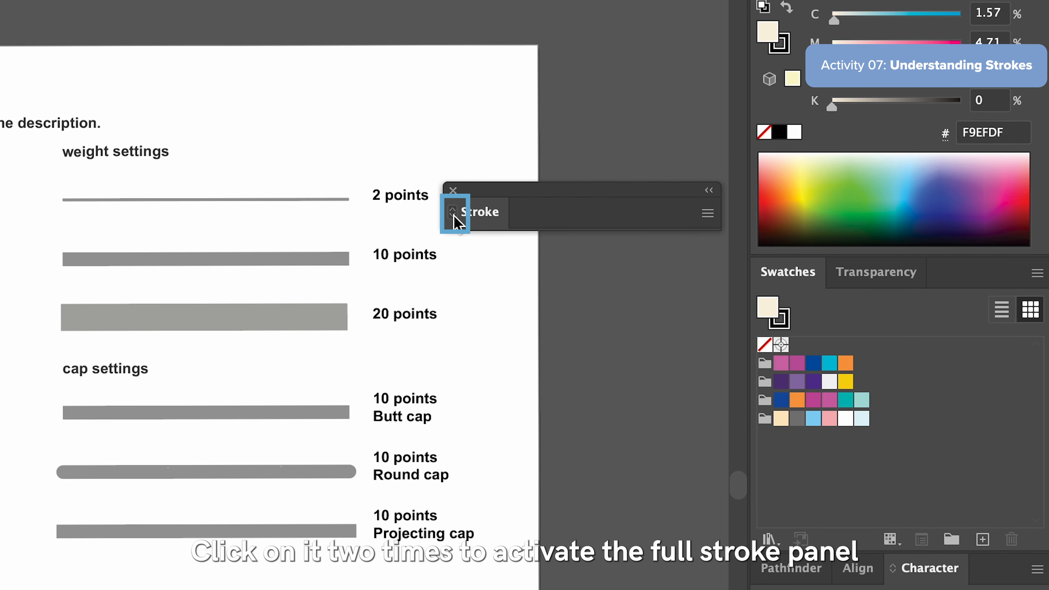
{"action": "left_click", "coordinate": [453, 215]}
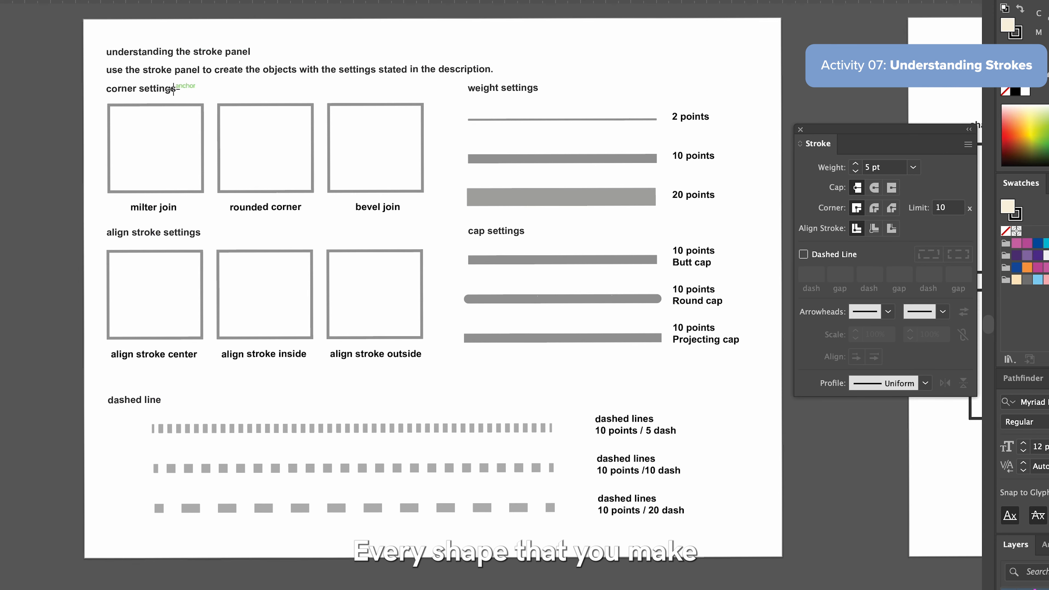
- Draw a filled square with a 5 pt stroke overlapping the "bevel join" box
{"action": "mouse_move", "coordinate": [317, 130]}
{"action": "left_mouse_down"}
{"action": "mouse_move", "coordinate": [343, 133]}
{"action": "mouse_move", "coordinate": [454, 235]}
{"action": "mouse_move", "coordinate": [426, 228]}
{"action": "left_mouse_up"}
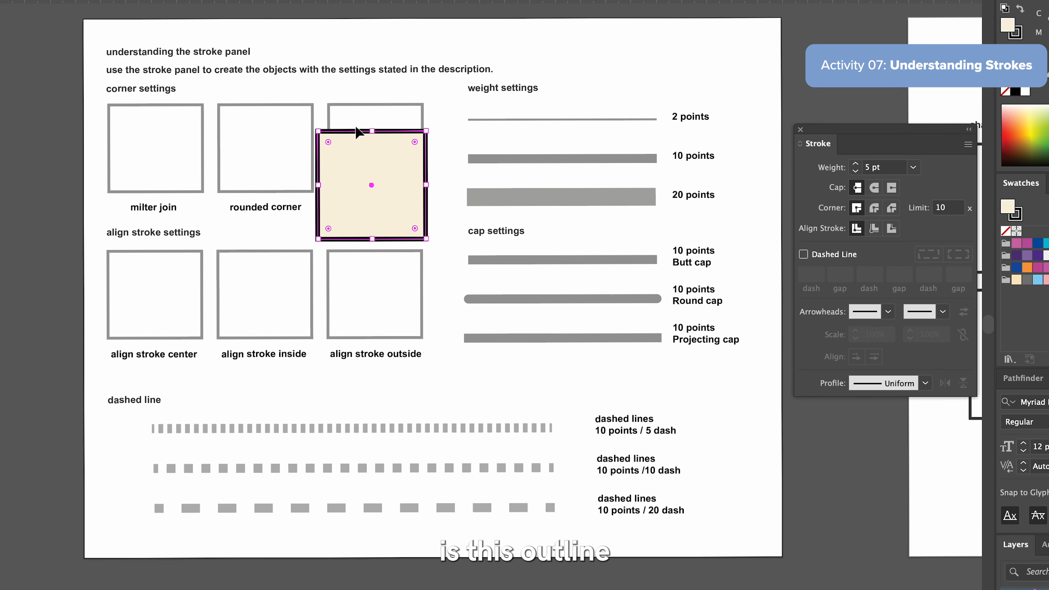
- Fit the filled square to its corner settings box and duplicate it so that each of the three boxes is covered
{"action": "scroll", "coordinate": [356, 126], "scroll_direction": "up", "scroll_amount": 5}
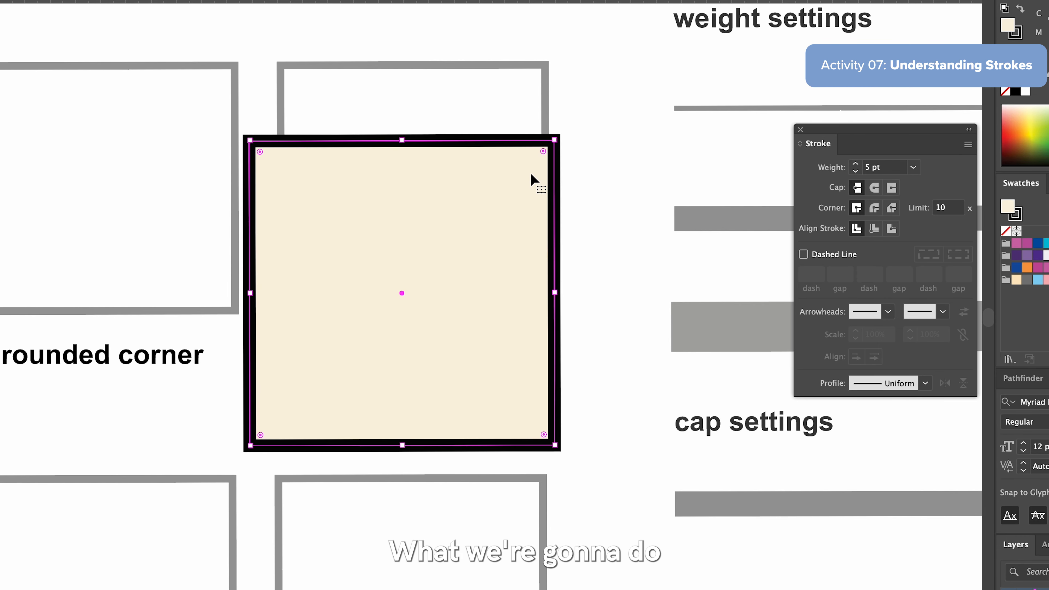
{"action": "scroll", "coordinate": [211, 151], "scroll_direction": "down", "scroll_amount": 3}
{"action": "scroll", "coordinate": [211, 152], "scroll_direction": "left", "scroll_amount": 10}
{"action": "left_click_drag", "start_coordinate": [657, 313], "coordinate": [316, 266]}
{"action": "left_click_drag", "start_coordinate": [361, 309], "coordinate": [339, 273]}
{"action": "left_click_drag", "start_coordinate": [298, 227], "coordinate": [652, 222]}
- Select the three corner settings squares together and duplicate them down onto the three align stroke boxes
{"action": "left_click", "coordinate": [466, 232], "text": "shift"}
{"action": "left_click", "coordinate": [284, 241], "text": "shift"}
{"action": "mouse_move", "coordinate": [288, 247]}
{"action": "left_mouse_down"}
{"action": "mouse_move", "coordinate": [288, 549]}
{"action": "mouse_move", "coordinate": [289, 483]}
{"action": "left_mouse_up"}
{"action": "left_click", "coordinate": [284, 479]}
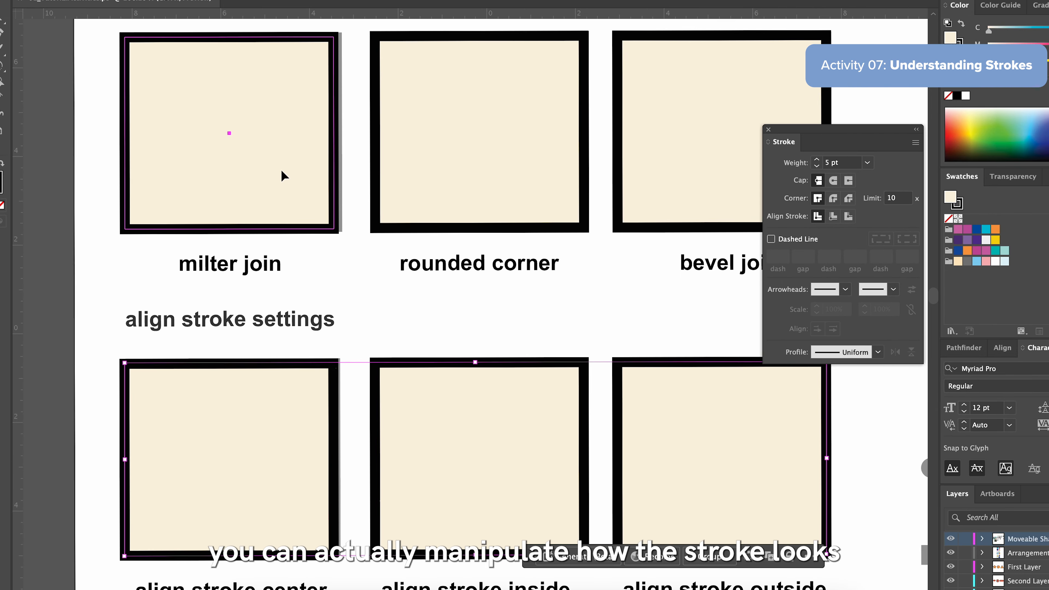
- Apply a Miter Join to the "milter join" square and shift it 0.03 in horizontally to cover its box
{"action": "left_click", "coordinate": [282, 171]}
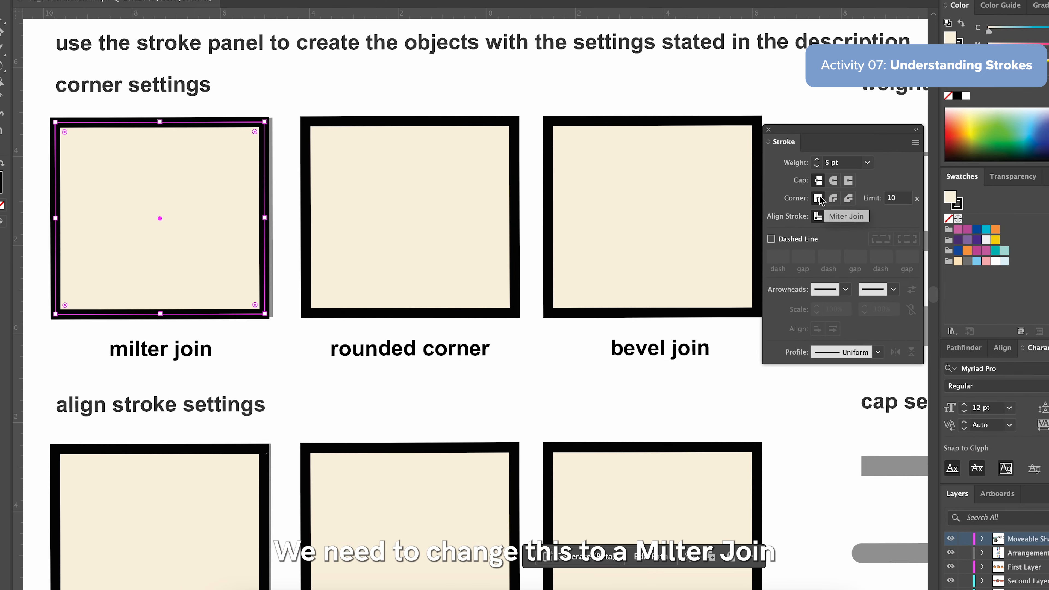
{"action": "left_click", "coordinate": [631, 228]}
{"action": "left_click_drag", "start_coordinate": [219, 185], "coordinate": [224, 185]}
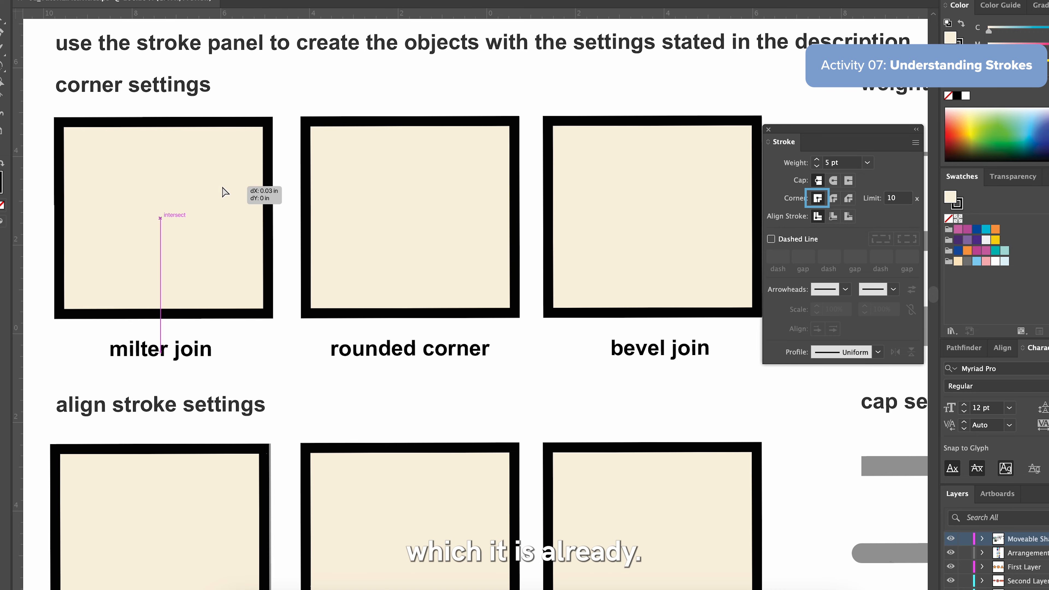
- Apply a Round Join to the "rounded corner" square and a bevel join to the "bevel join" square
{"action": "left_click", "coordinate": [403, 209]}
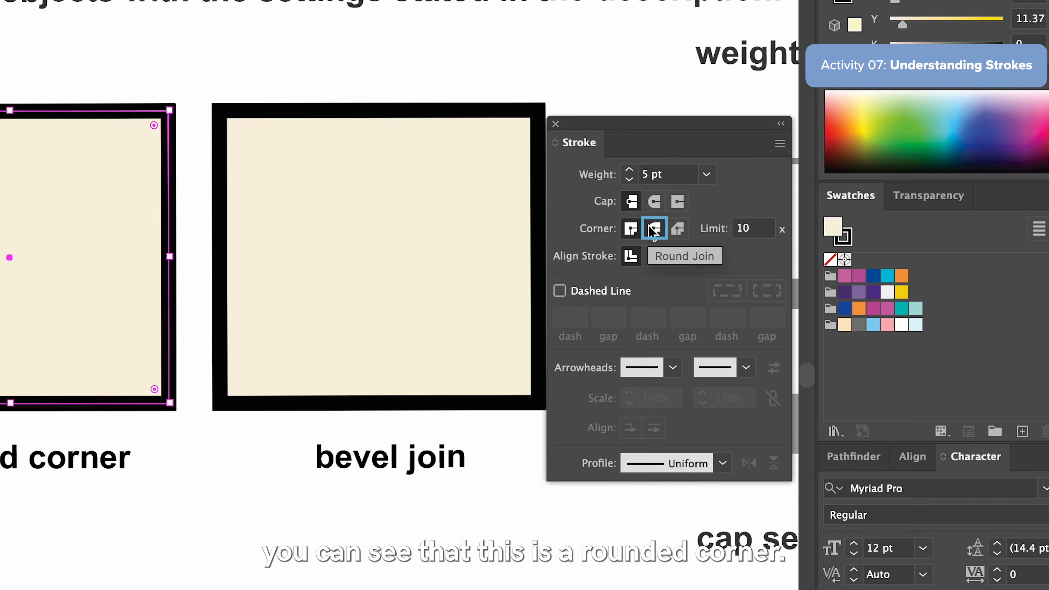
{"action": "left_click", "coordinate": [414, 197]}
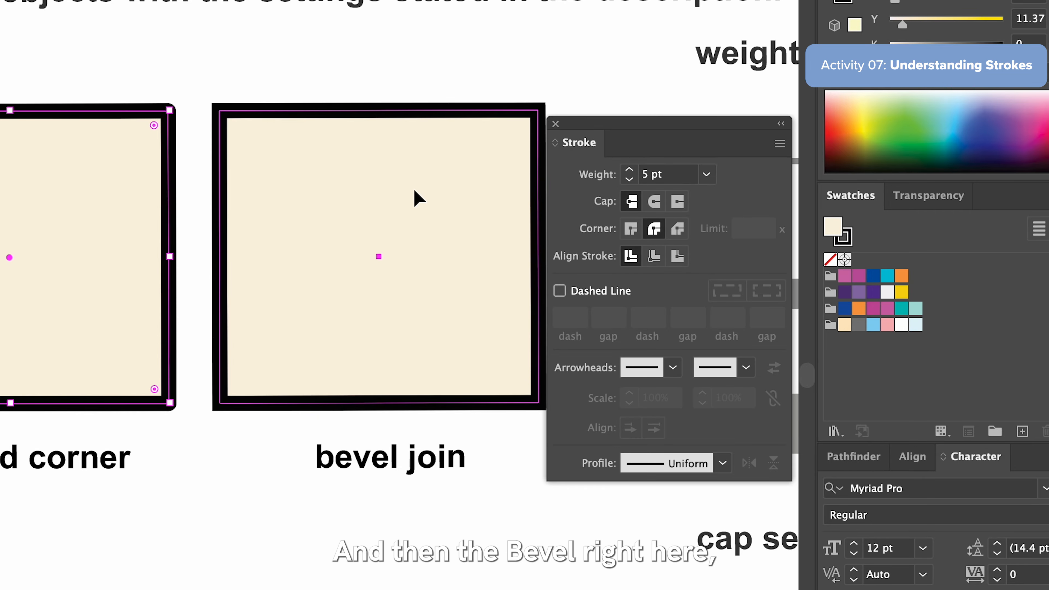
{"action": "left_click", "coordinate": [672, 231]}
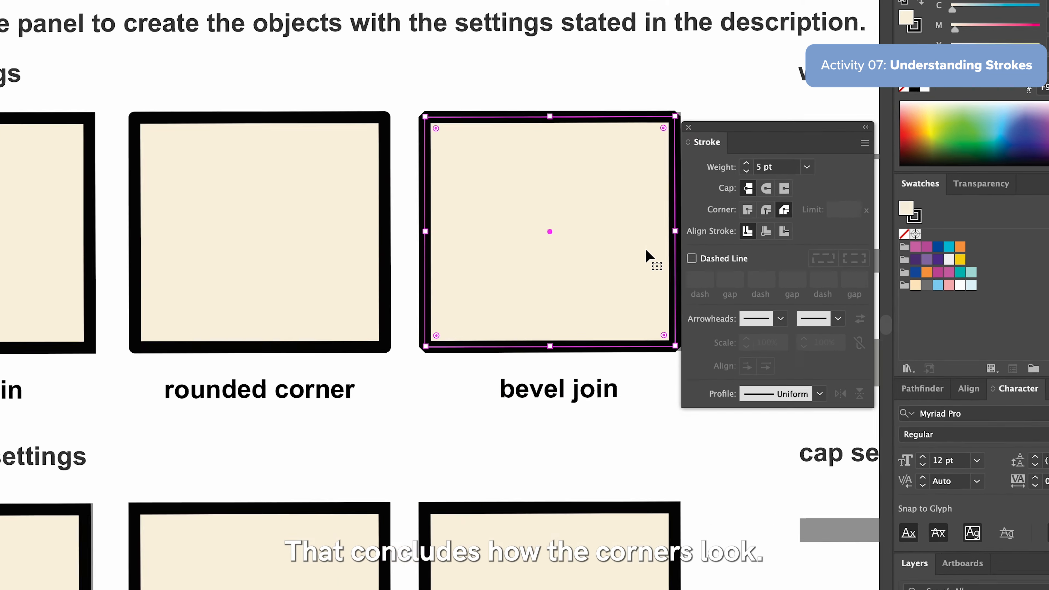
- Select the "align stroke center" square in the align stroke settings row
{"action": "scroll", "coordinate": [732, 232], "scroll_direction": "down", "scroll_amount": 3}
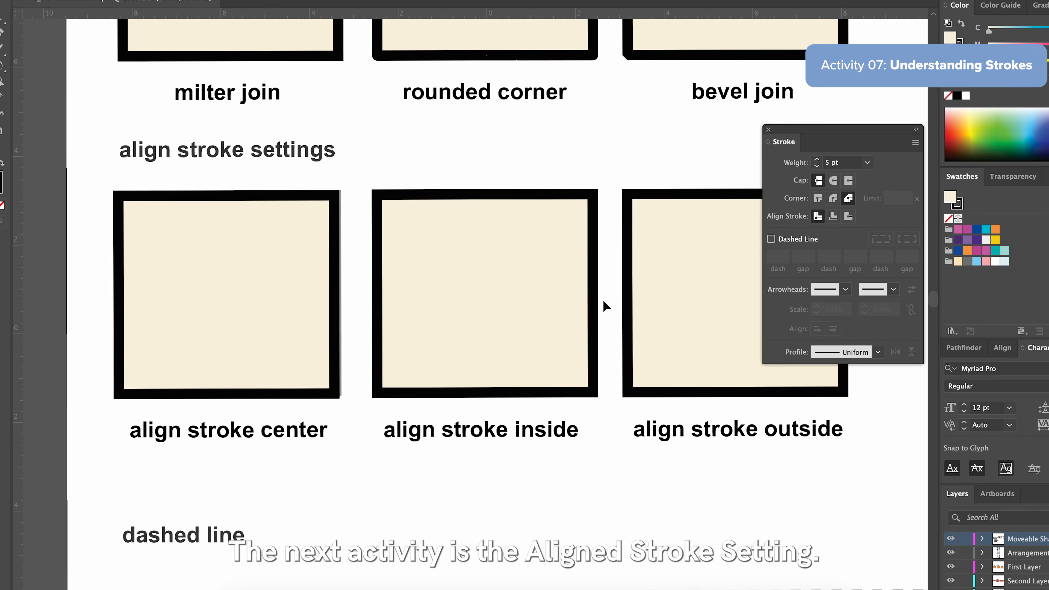
{"action": "left_click", "coordinate": [326, 382]}
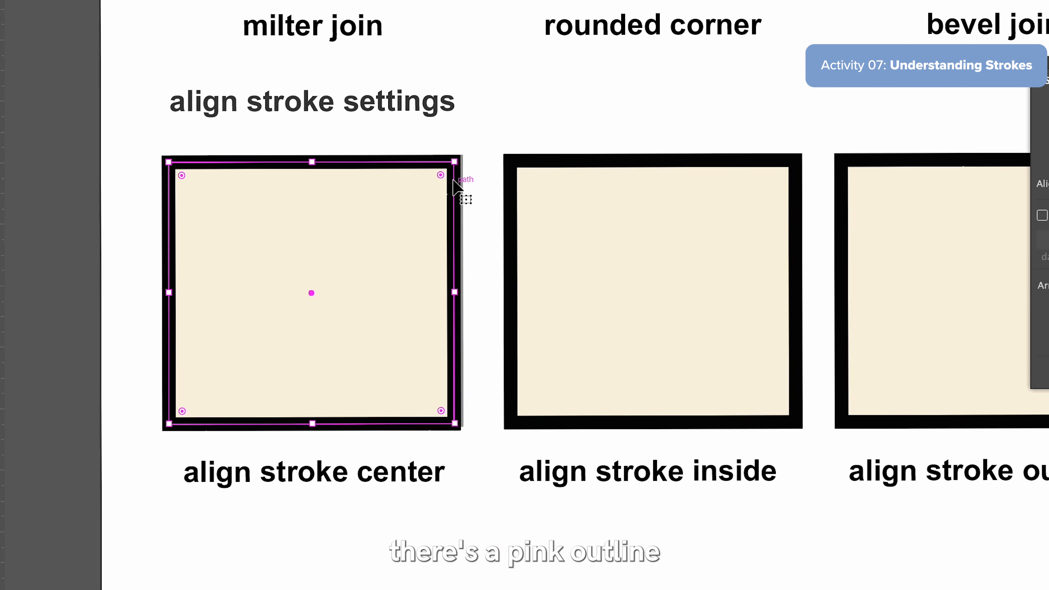